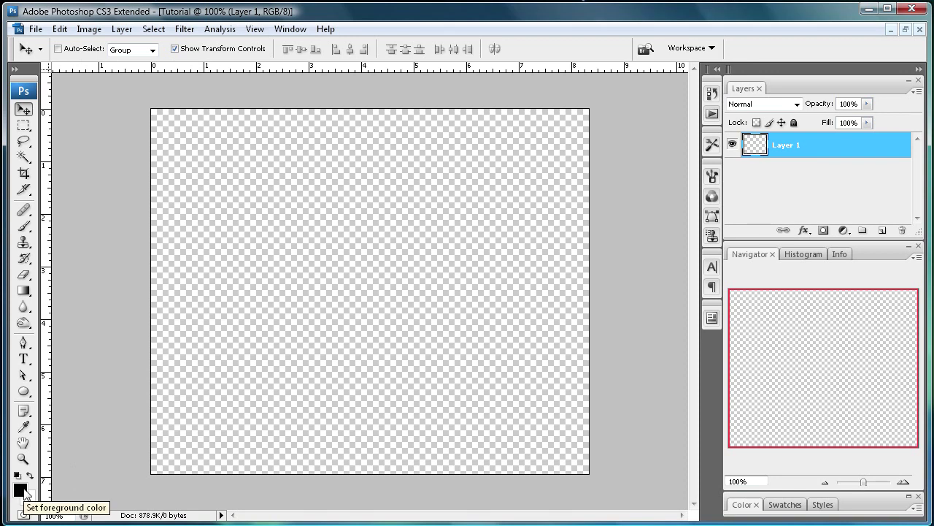
Fill Layer 1 with the black foreground colour so the whole canvas turns black
key(alt+BackSpace)
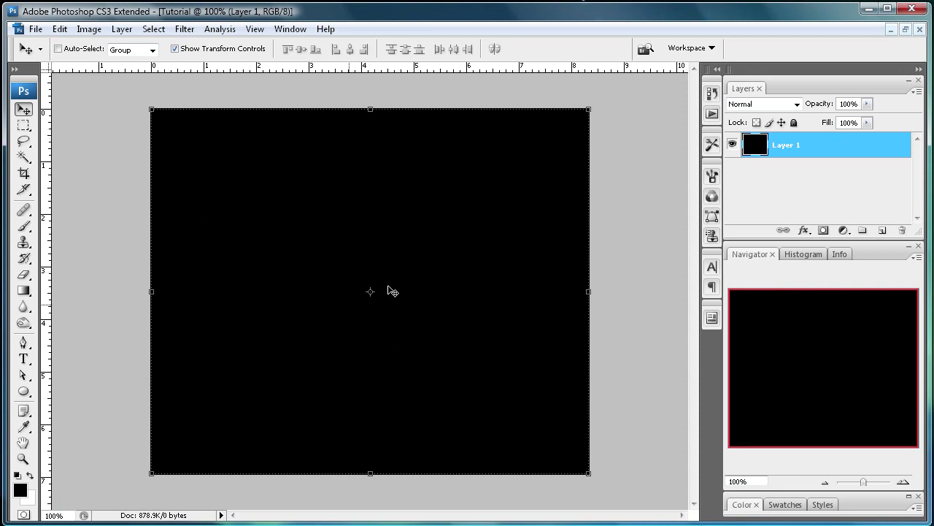
Set the Type tool's text colour to cyan #11b0f2, keeping Crillee Regular 60 pt
click(24, 360)
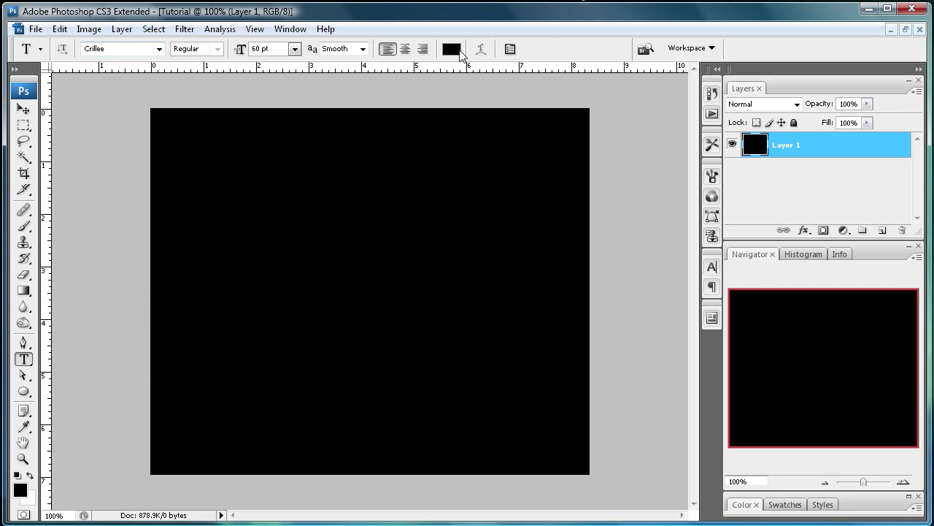
click(448, 56)
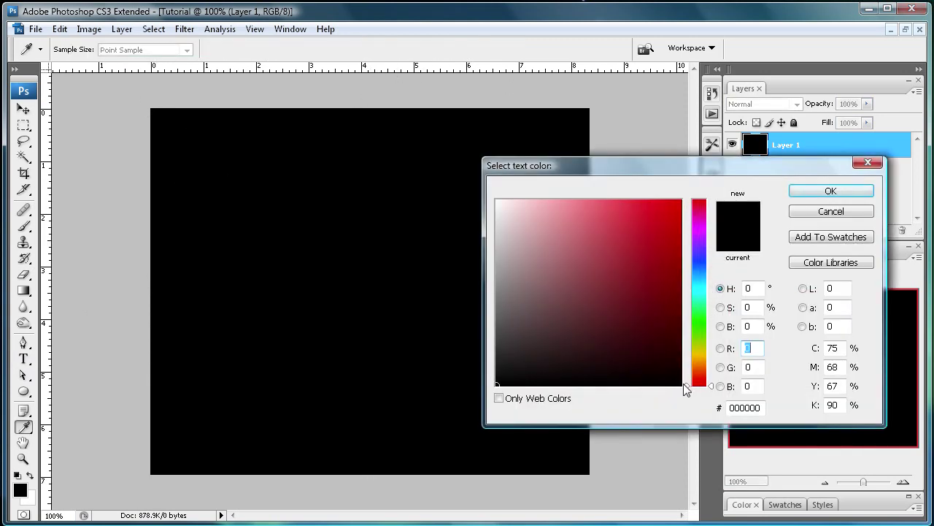
drag(688, 388, 690, 284)
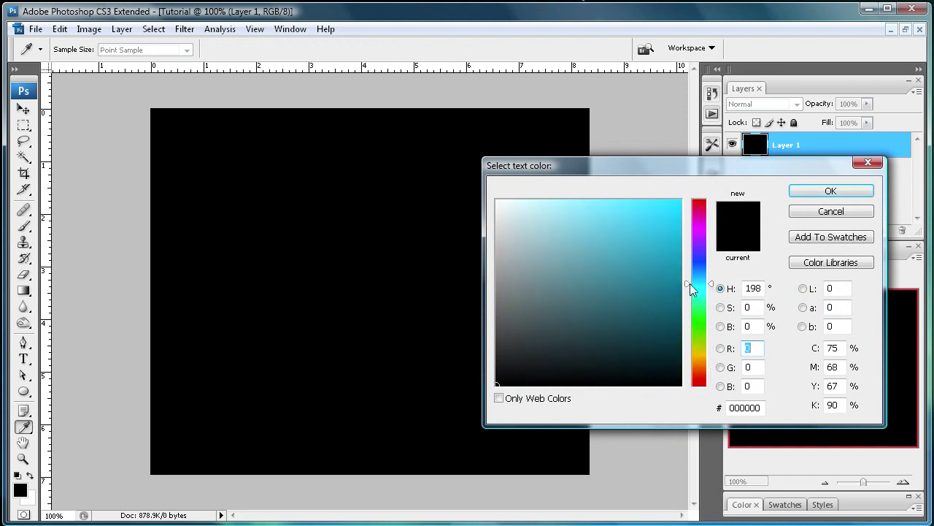
click(669, 209)
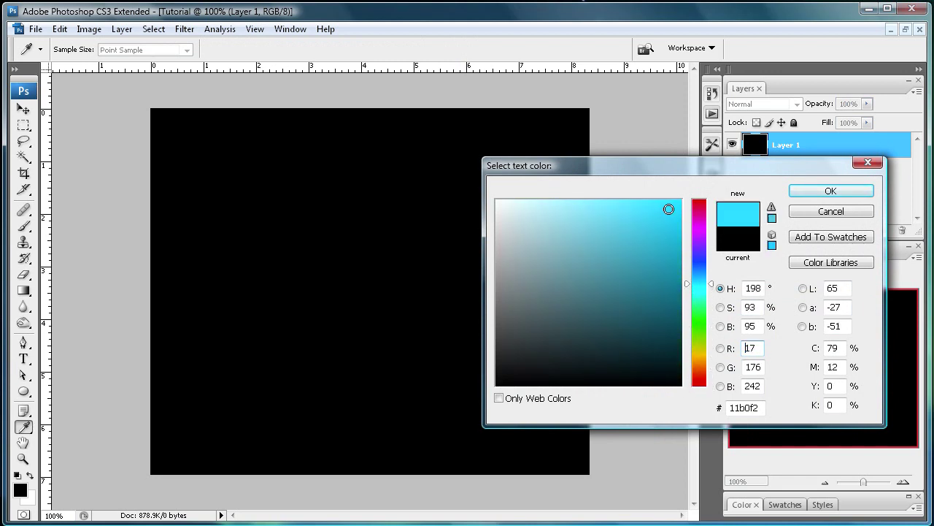
click(795, 189)
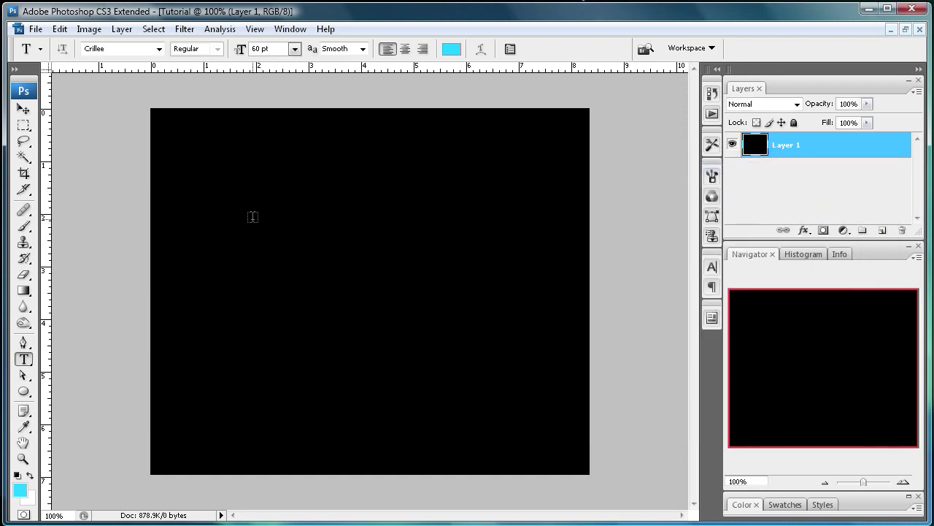
Type MIRROR on the canvas and set its size to 72 pt
click(250, 221)
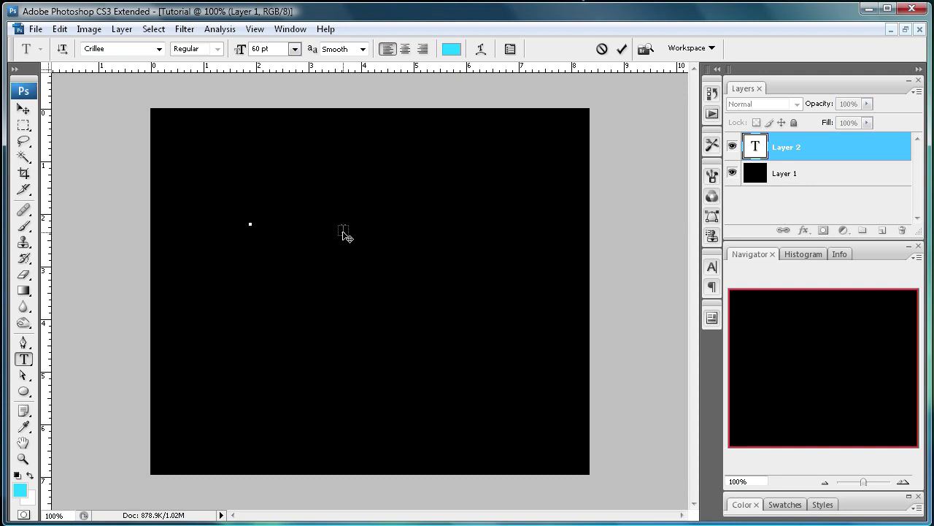
text(M)
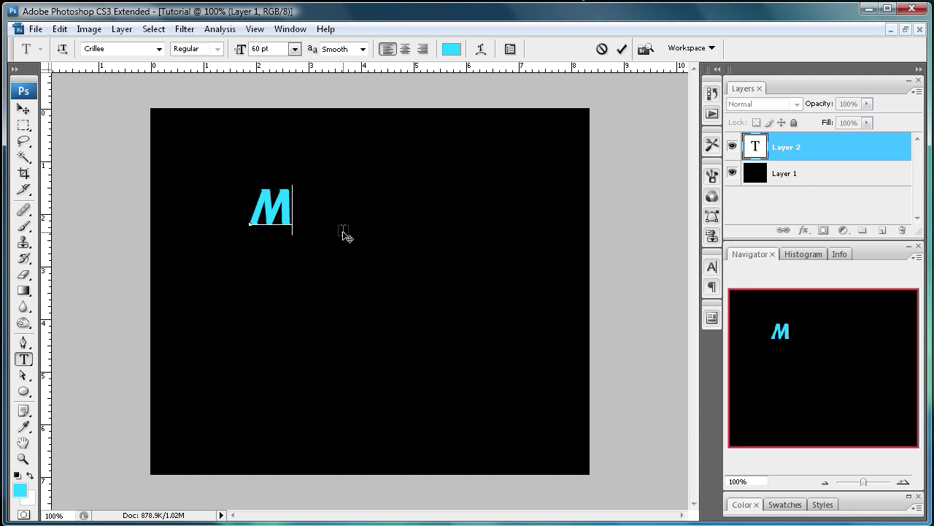
text(IRROR)
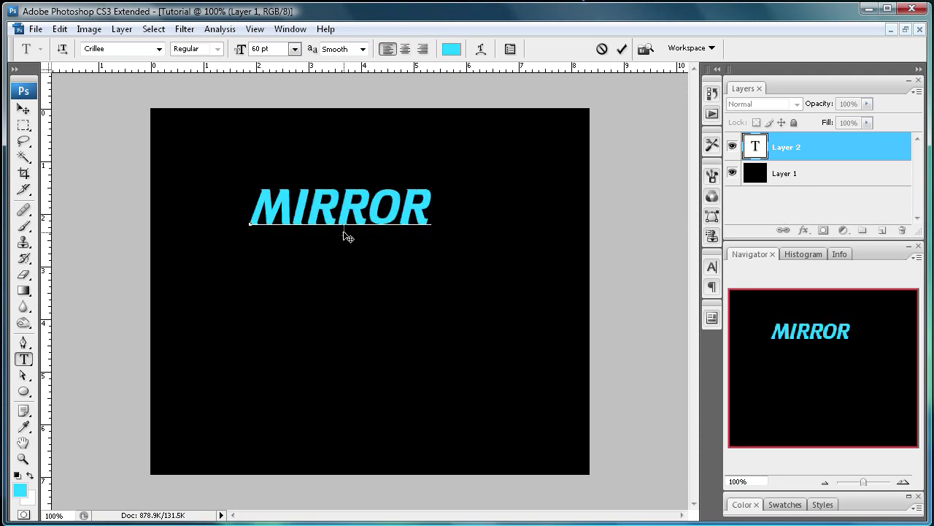
drag(431, 208, 236, 206)
click(294, 49)
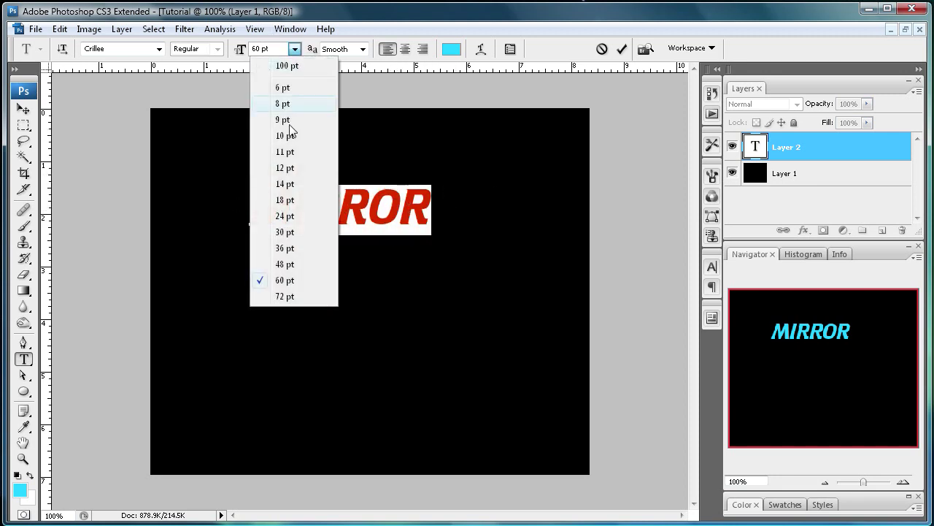
click(285, 297)
Commit the text and move MIRROR a little lower toward the canvas centre
click(24, 109)
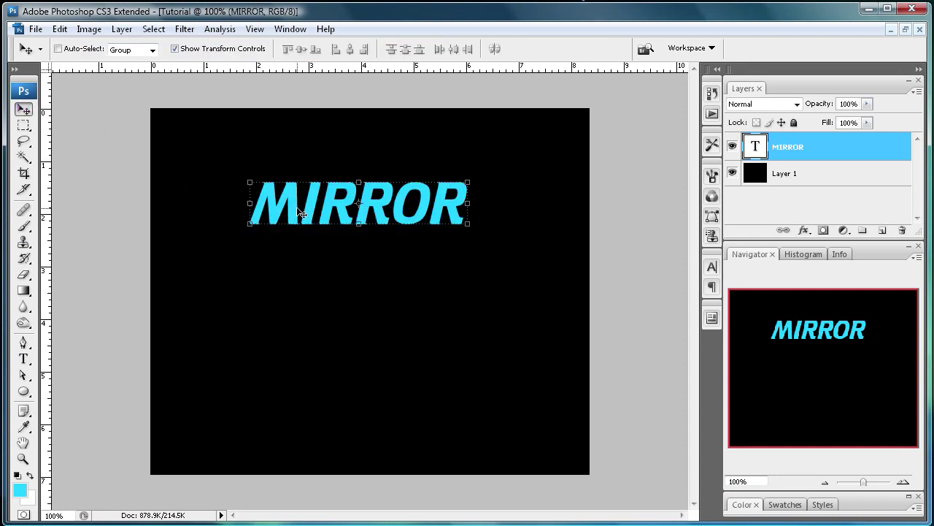
drag(298, 212, 310, 244)
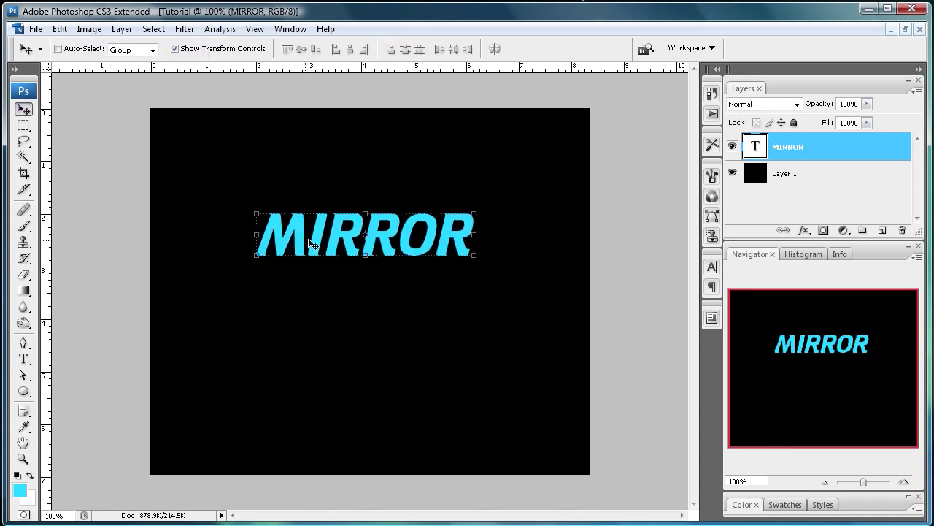
click(804, 231)
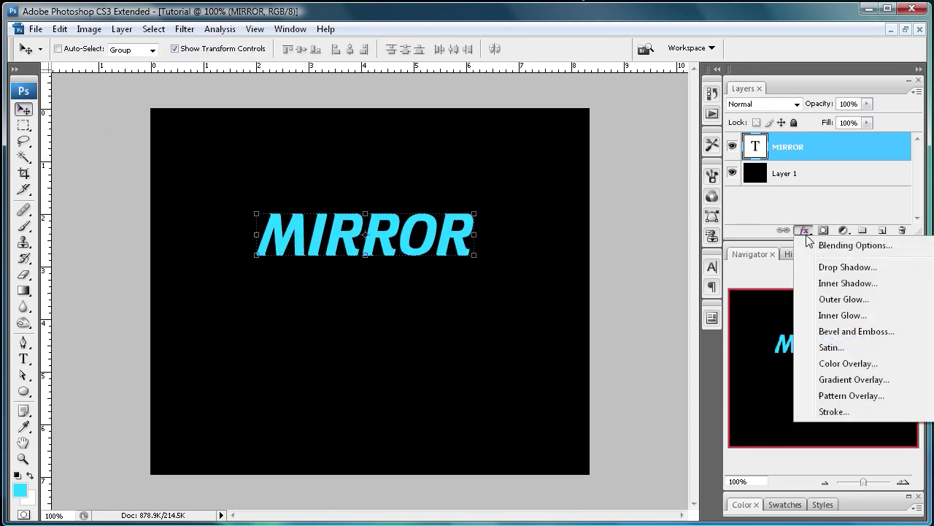
Apply a default Inner Glow (pale yellow, 5 px) to the MIRROR layer and collapse its effects
click(843, 319)
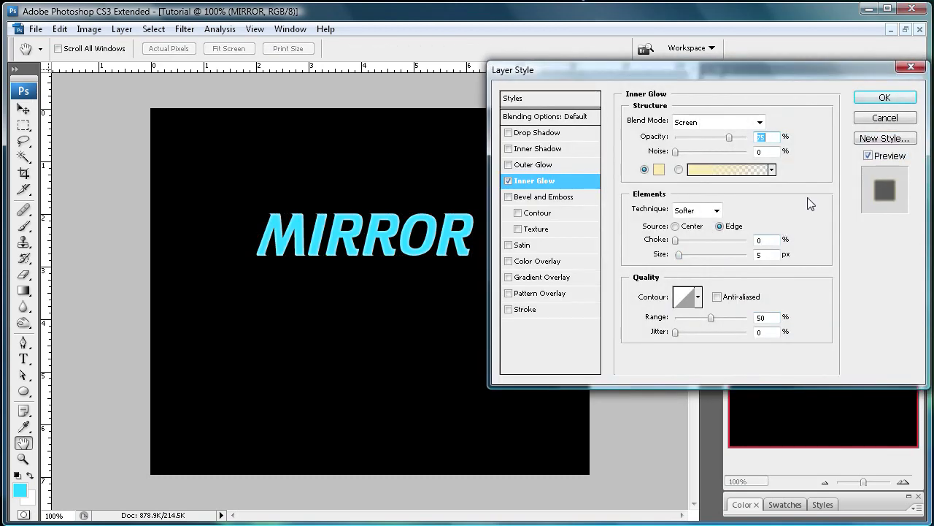
click(870, 104)
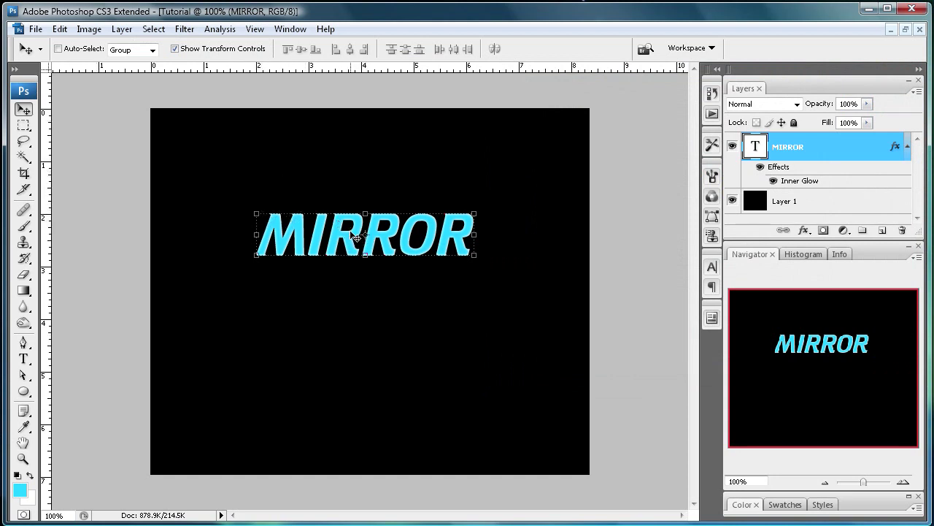
click(907, 146)
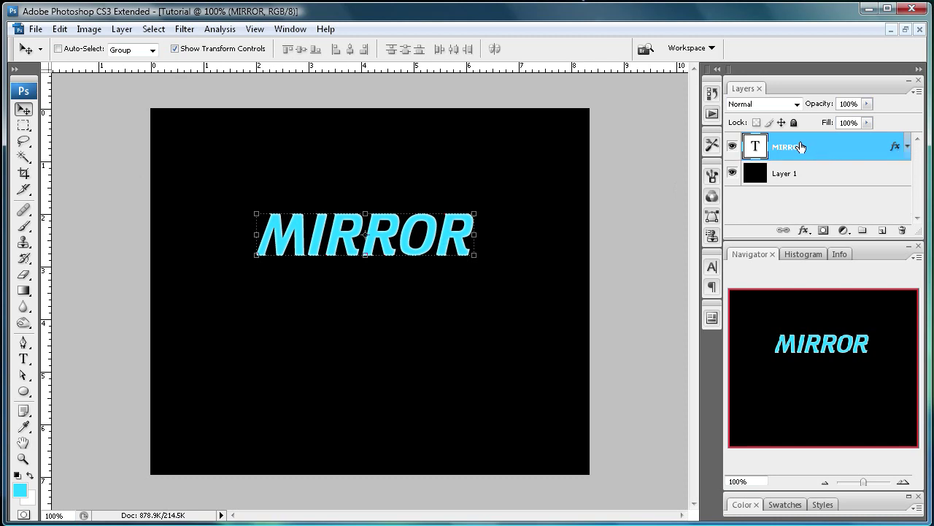
Duplicate the MIRROR layer and move the copy directly below the original word
drag(805, 146, 883, 231)
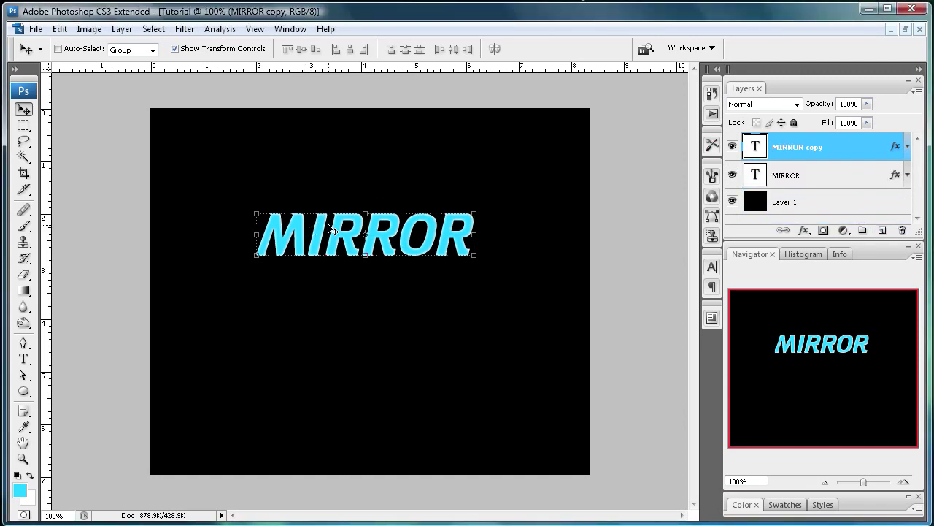
drag(337, 230, 335, 274)
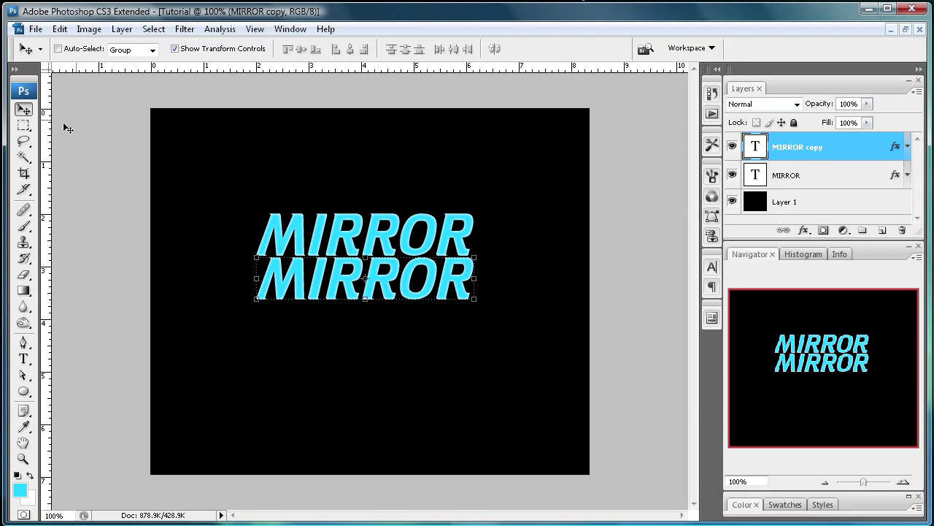
click(22, 127)
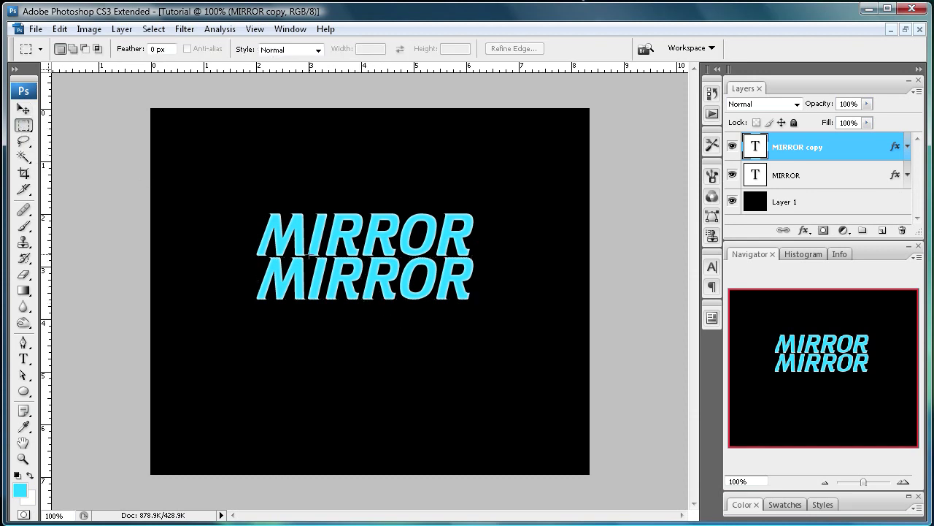
Flip the MIRROR copy vertically with Free Transform and apply it
right_click(342, 278)
click(395, 410)
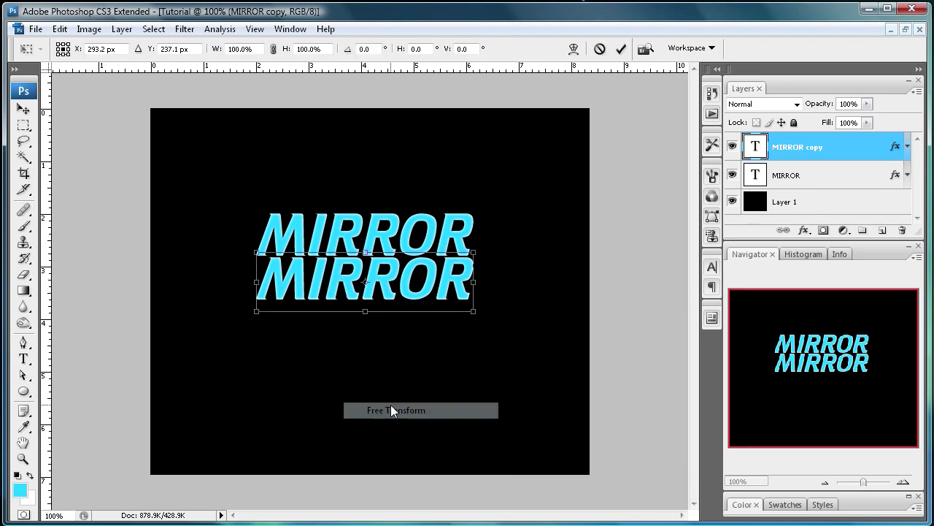
right_click(336, 278)
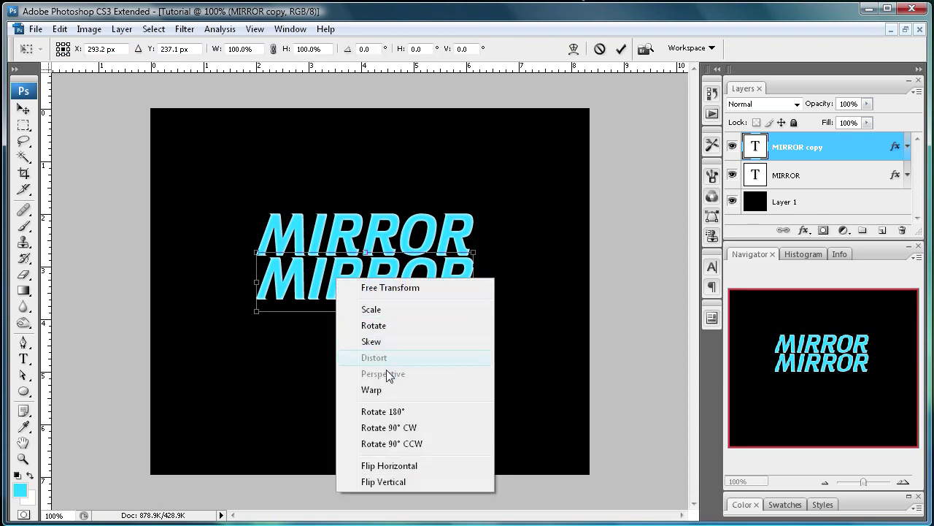
click(407, 482)
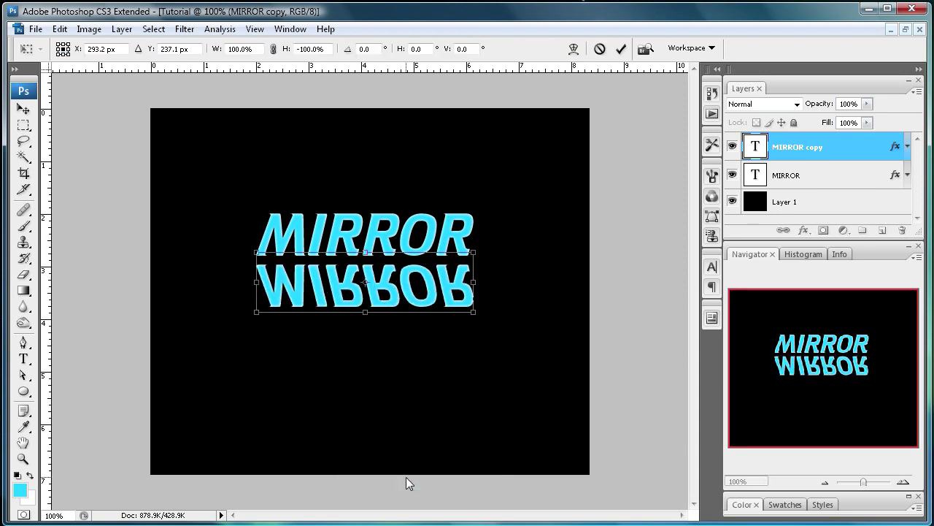
click(27, 110)
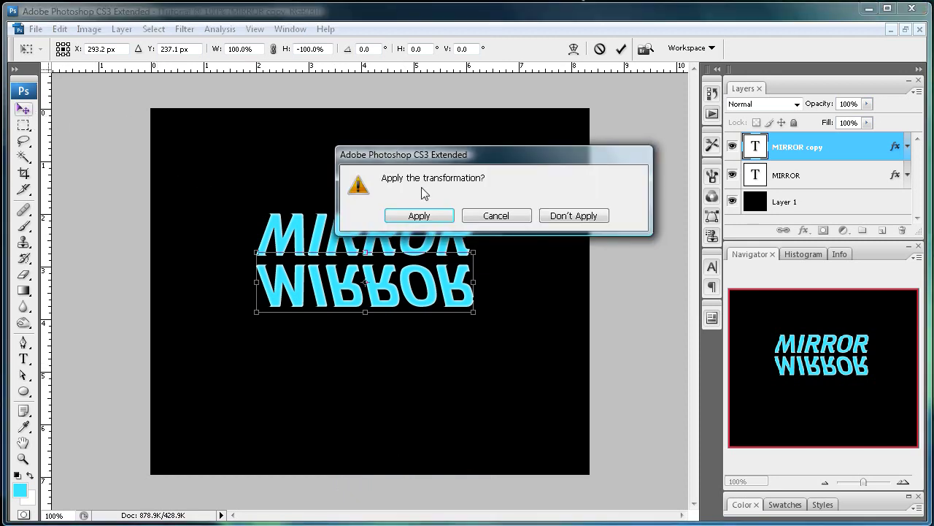
click(425, 213)
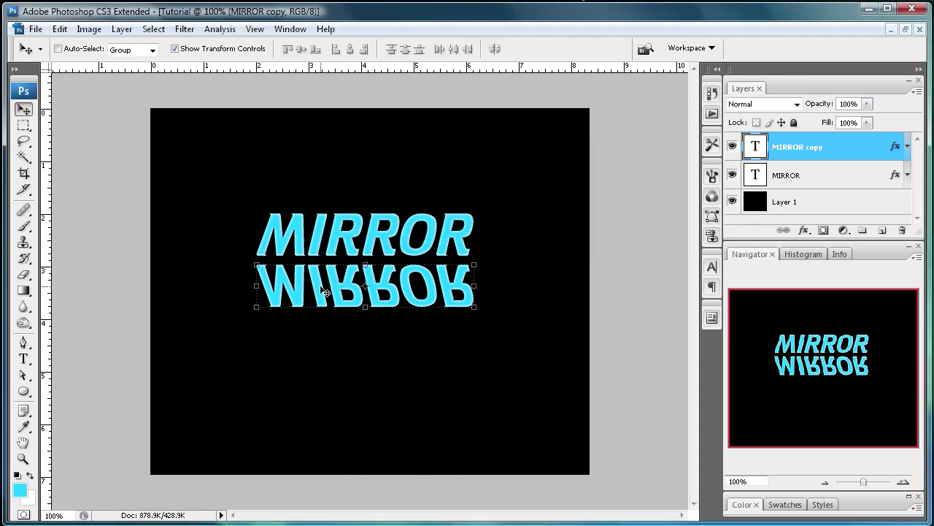
Nudge the flipped copy up so it sits just under the original MIRROR
drag(326, 290, 321, 284)
key(Up)
key(Up)
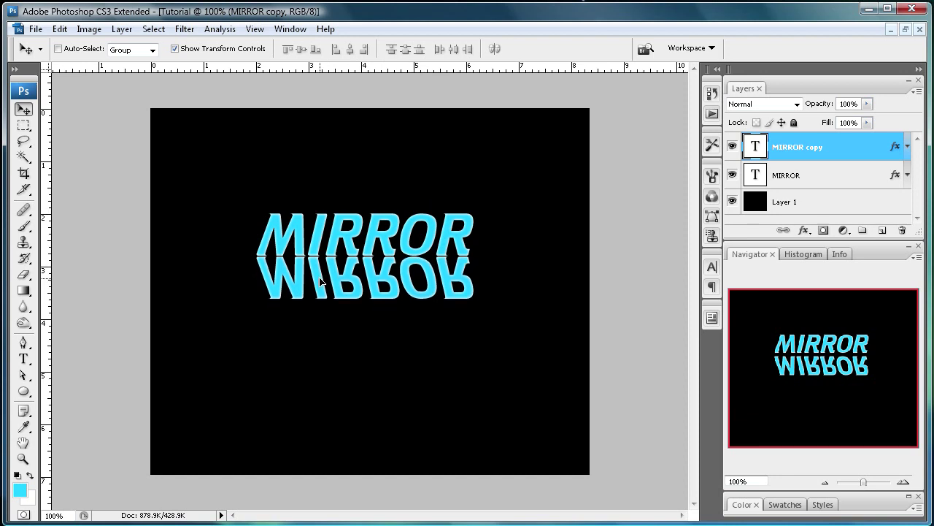
key(Up)
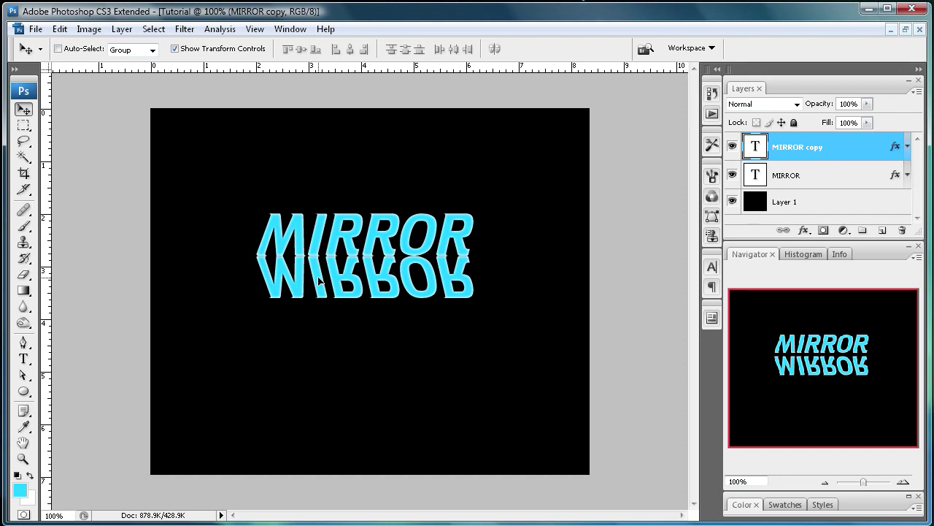
key(ctrl+t)
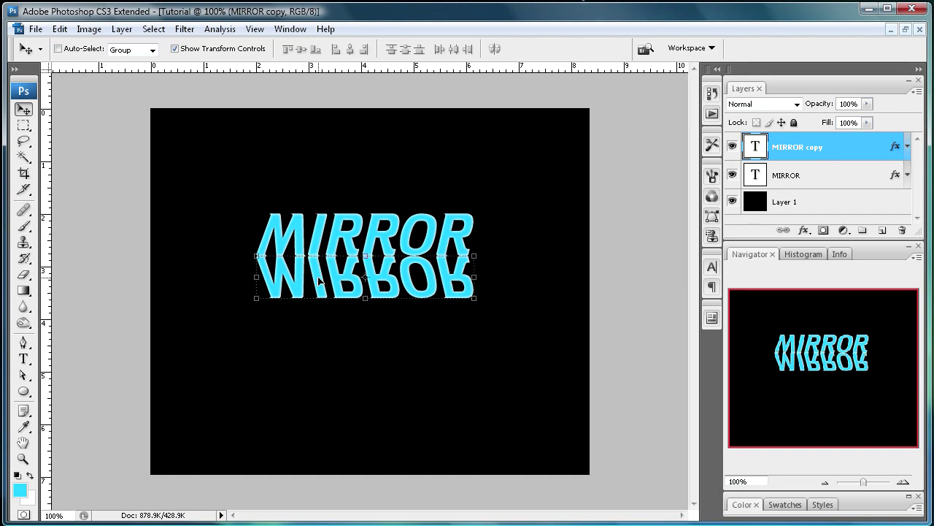
Attach a white layer mask to the MIRROR copy layer
click(823, 231)
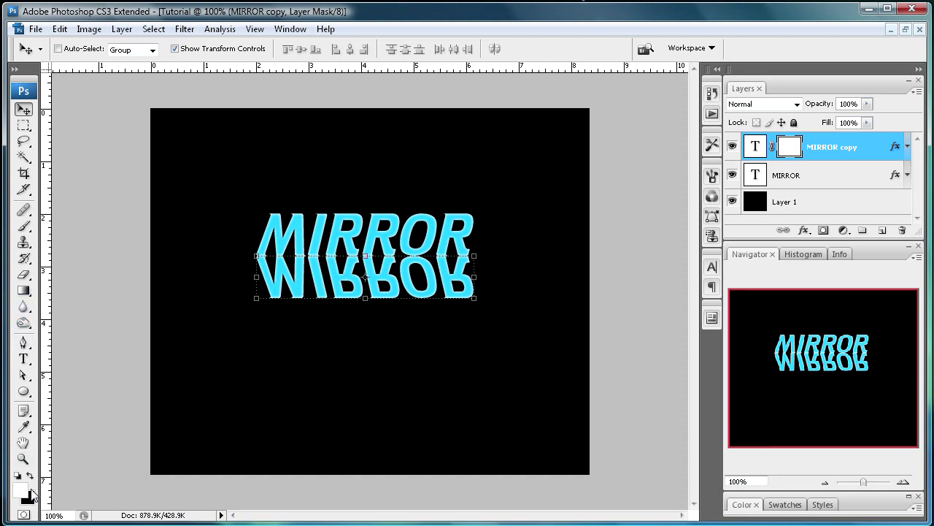
Draw a vertical black-to-white gradient on the MIRROR copy mask so the reflection fades downward
click(24, 291)
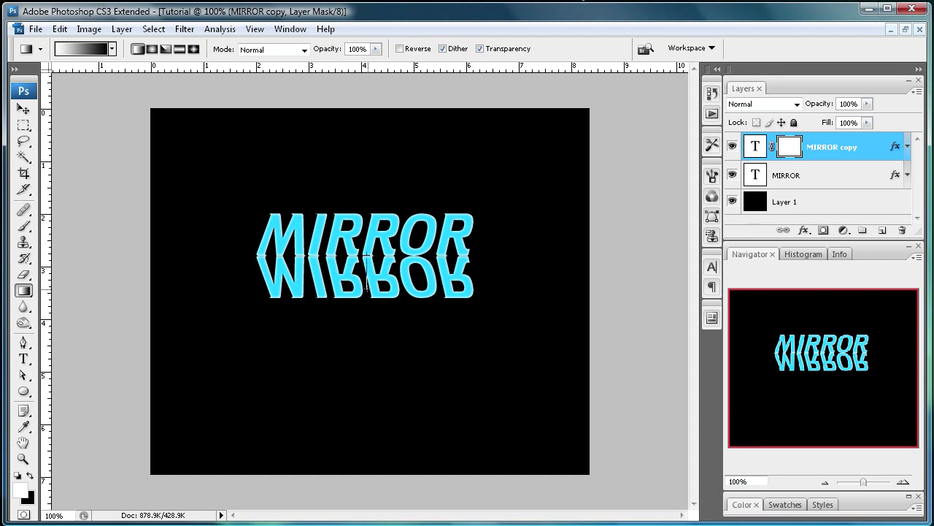
drag(373, 289, 373, 289)
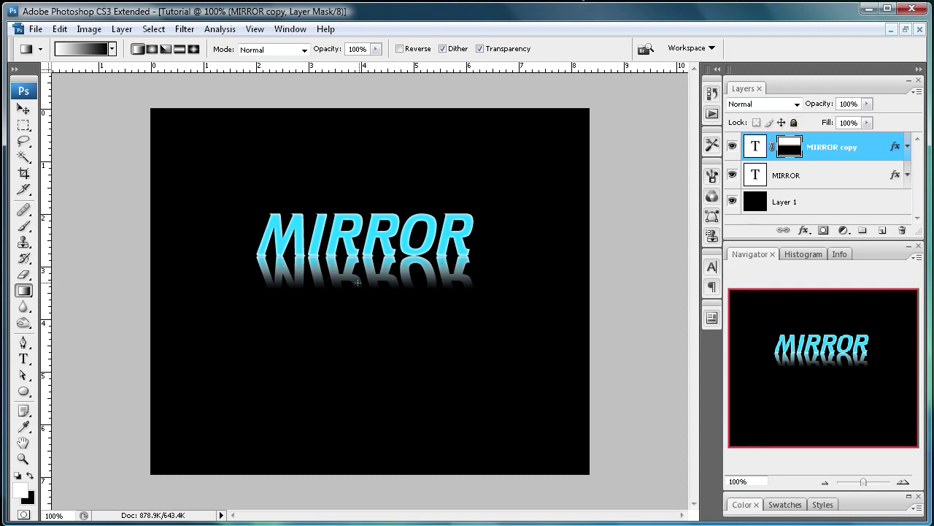
Drop the MIRROR copy layer's opacity to 30%
click(867, 103)
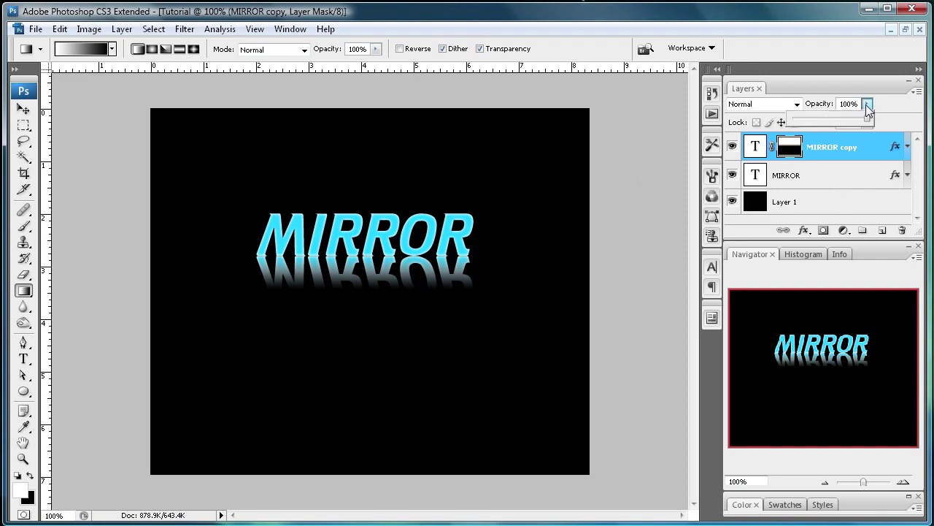
drag(868, 119, 816, 126)
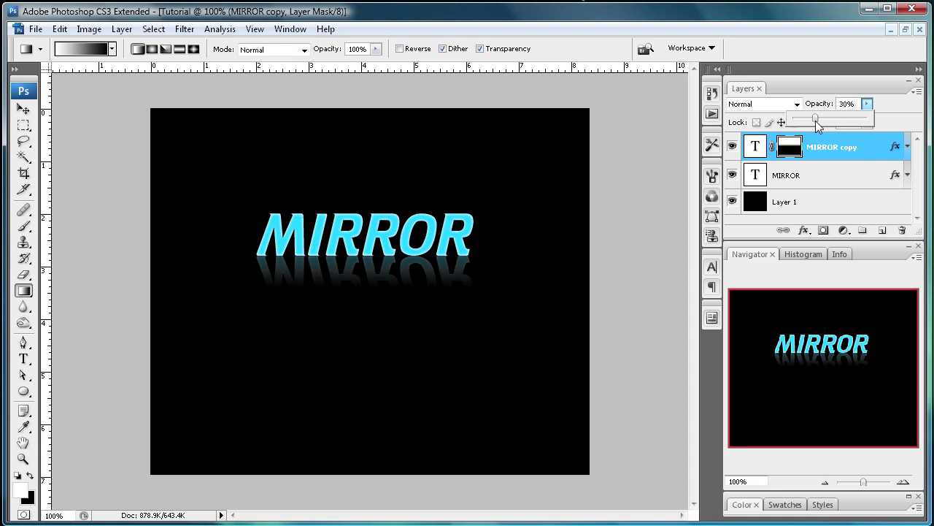
click(22, 109)
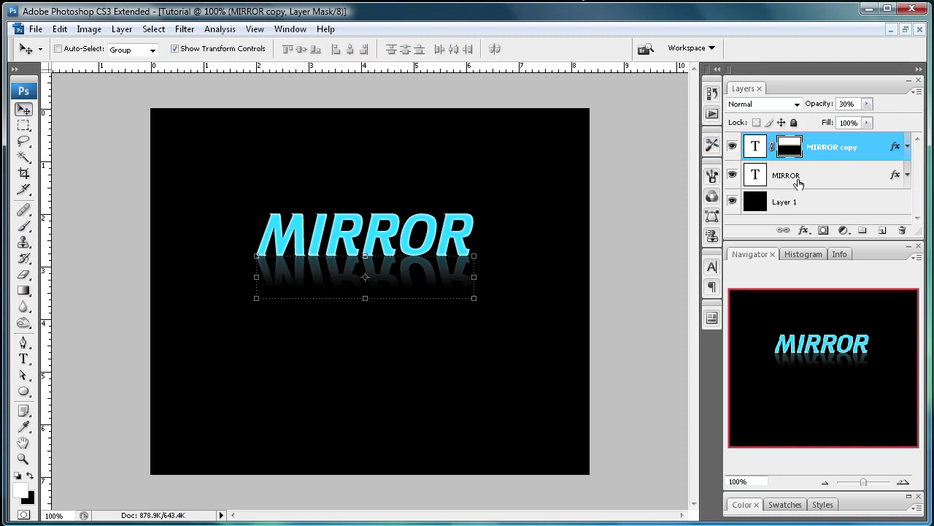
click(784, 202)
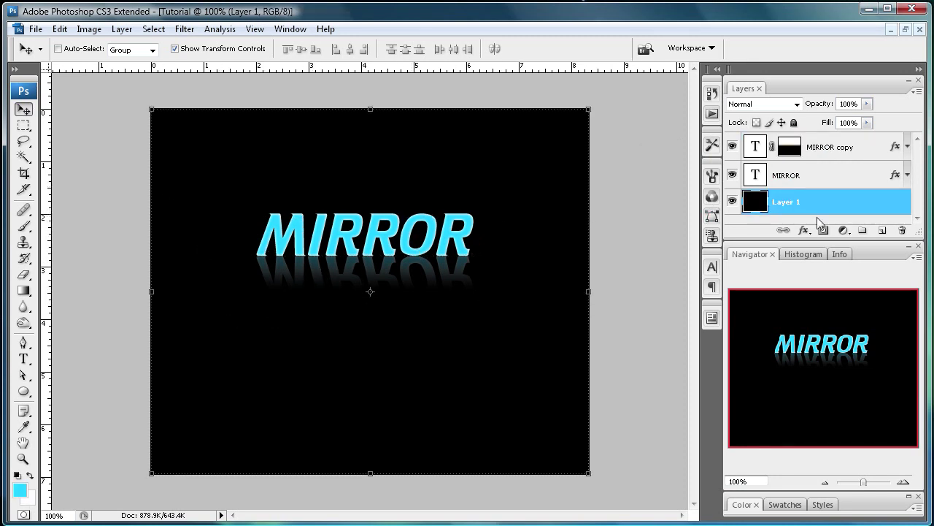
Give Layer 1 a dark green #09792e Color Overlay
click(803, 230)
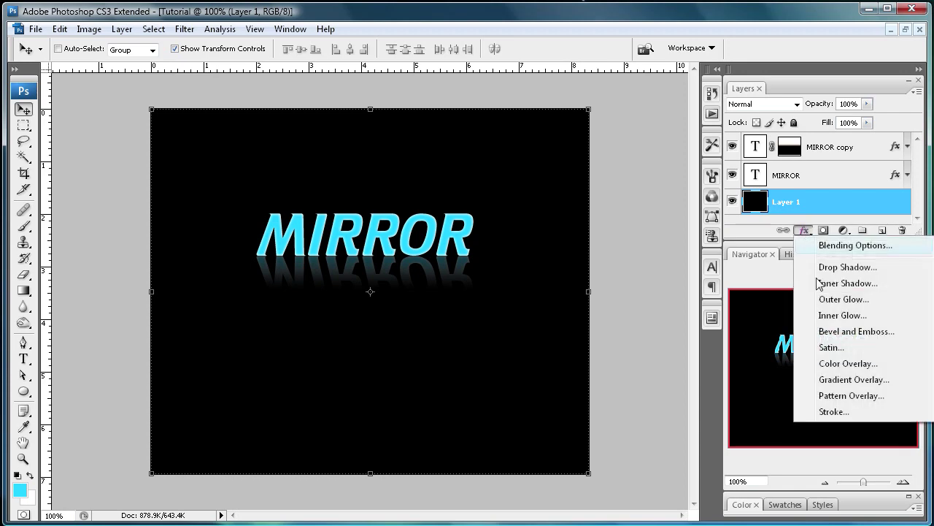
click(843, 363)
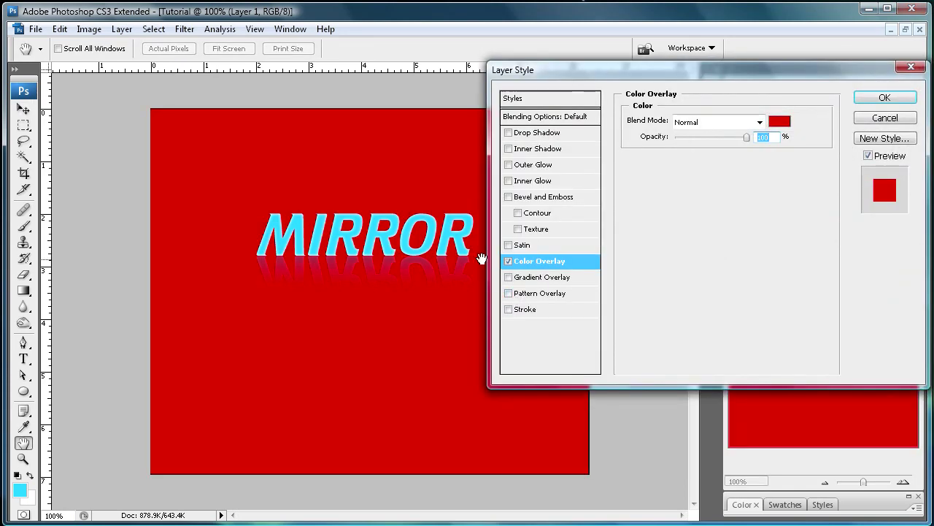
click(776, 123)
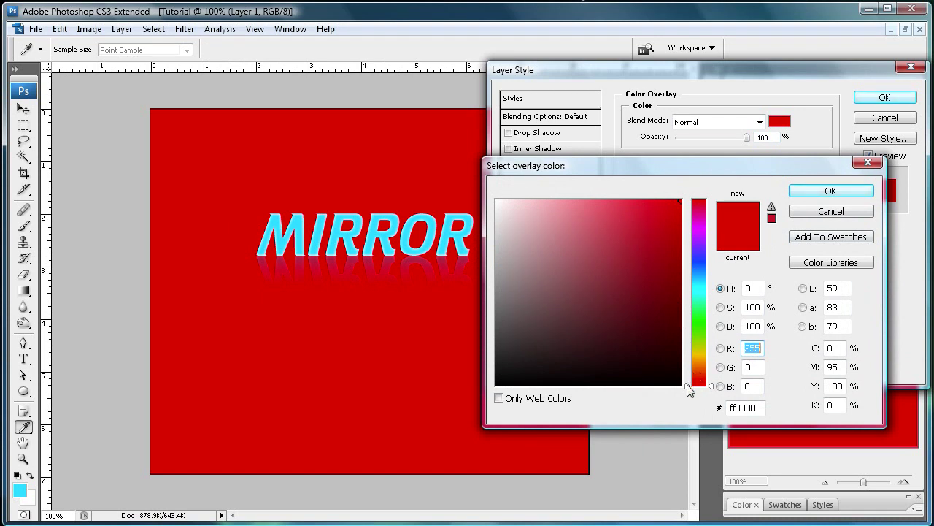
drag(689, 389, 690, 312)
click(668, 297)
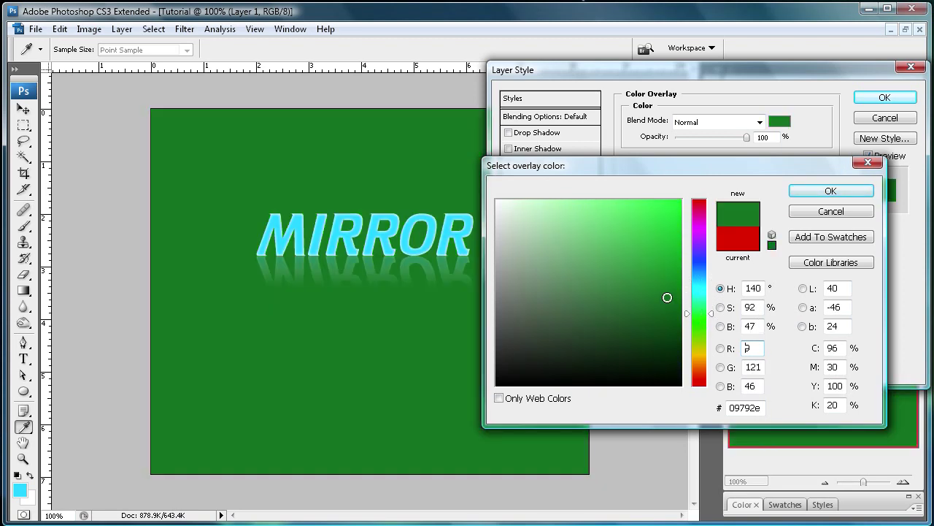
click(810, 191)
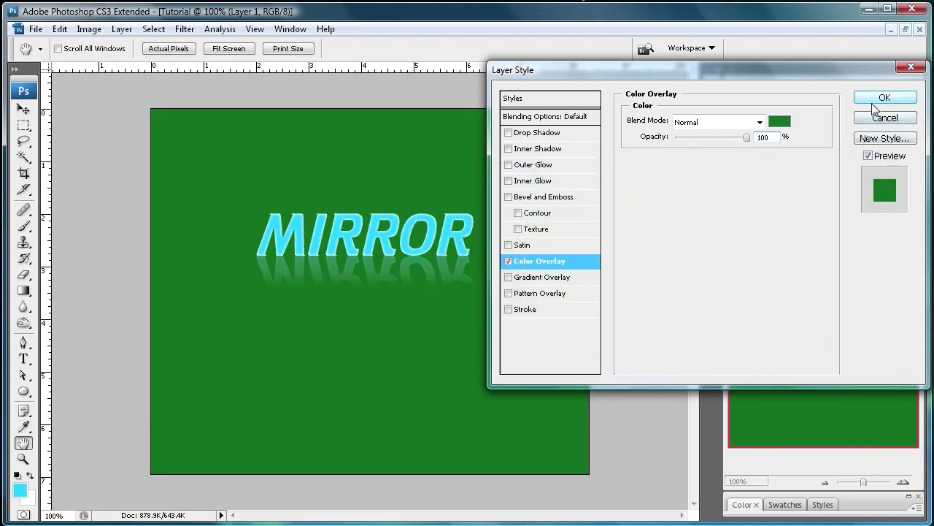
click(884, 97)
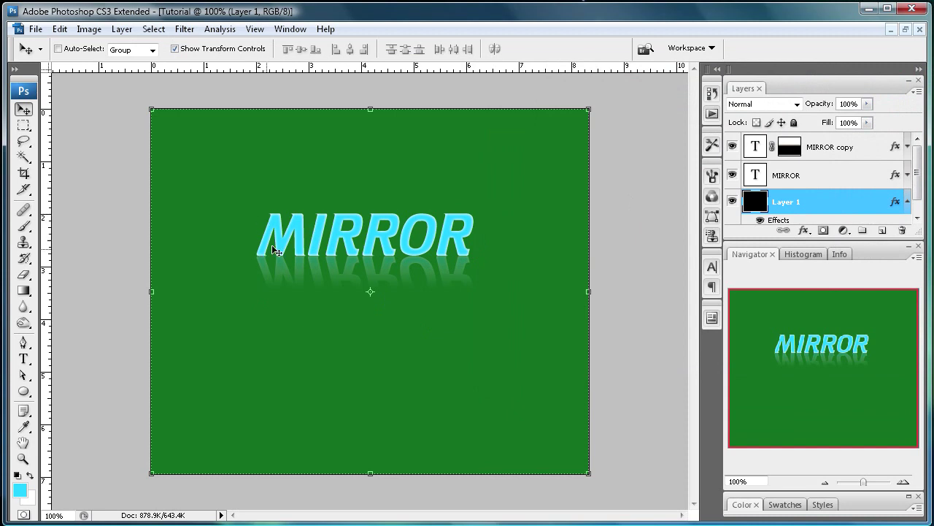